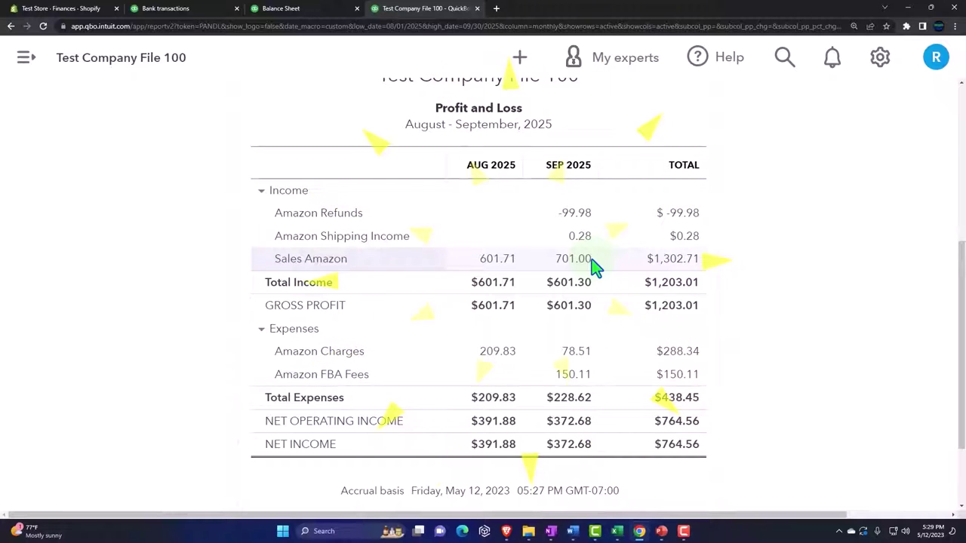
Review the current assets and the Amazon Sales Tax Payable on the balance sheet as of September 30, 2025.
click(322, 13)
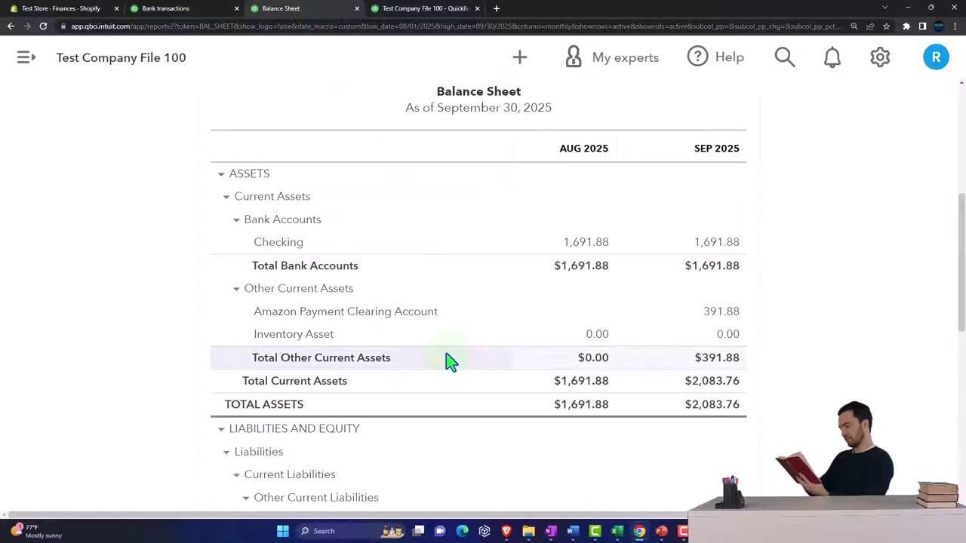
scroll(449, 361, down, 1)
scroll(449, 361, down, 2)
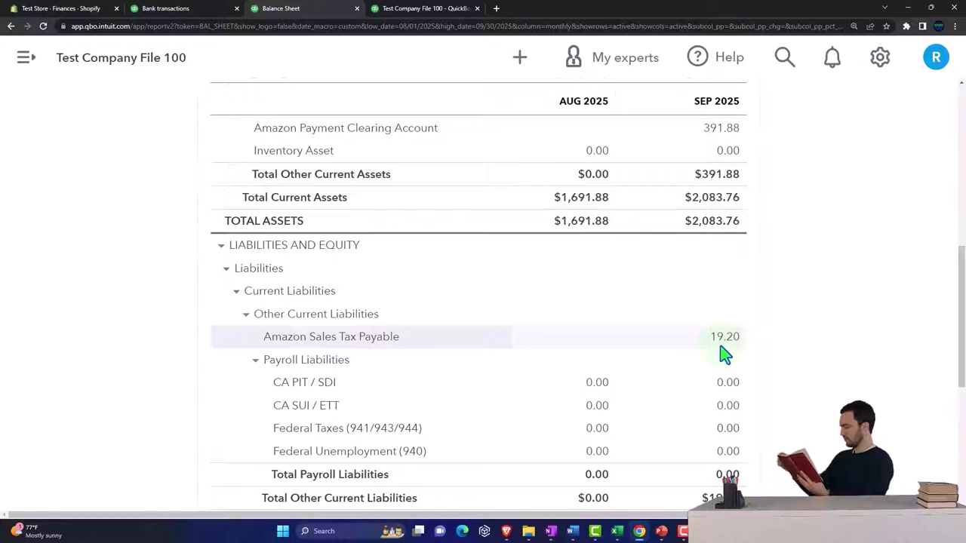
scroll(723, 355, up, 4)
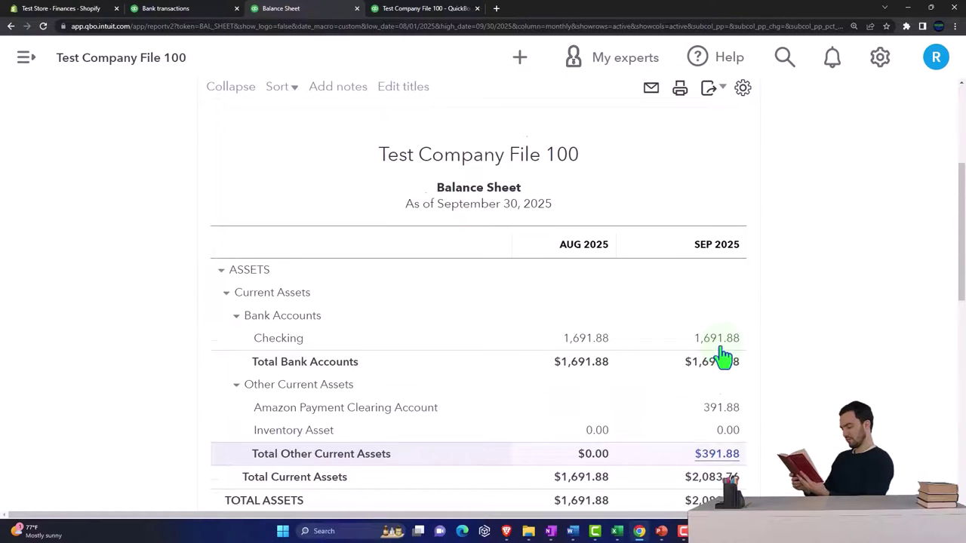
scroll(722, 355, down, 1)
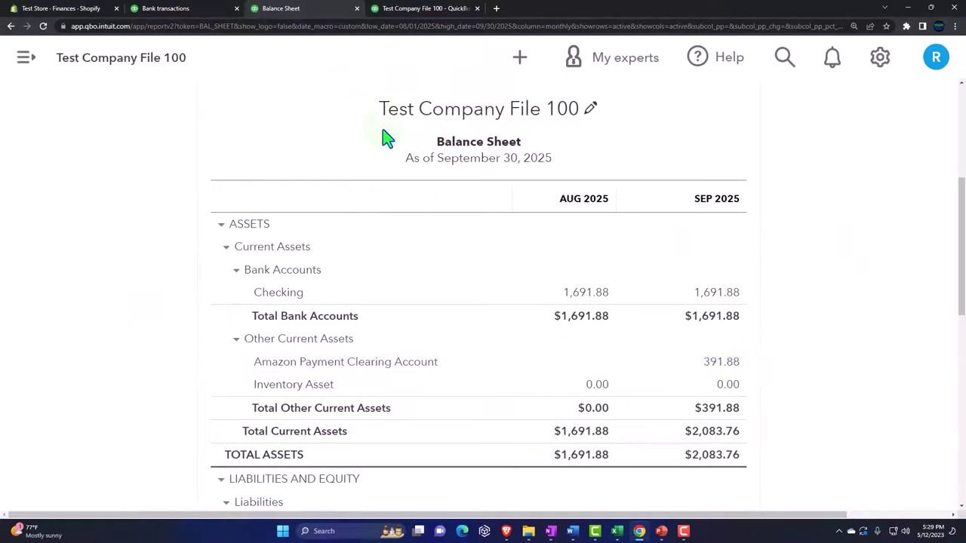
Compare the Shopify Pay deposit awaiting review in the Checking bank feed with the Amazon Payment Clearing Account on the balance sheet.
click(189, 9)
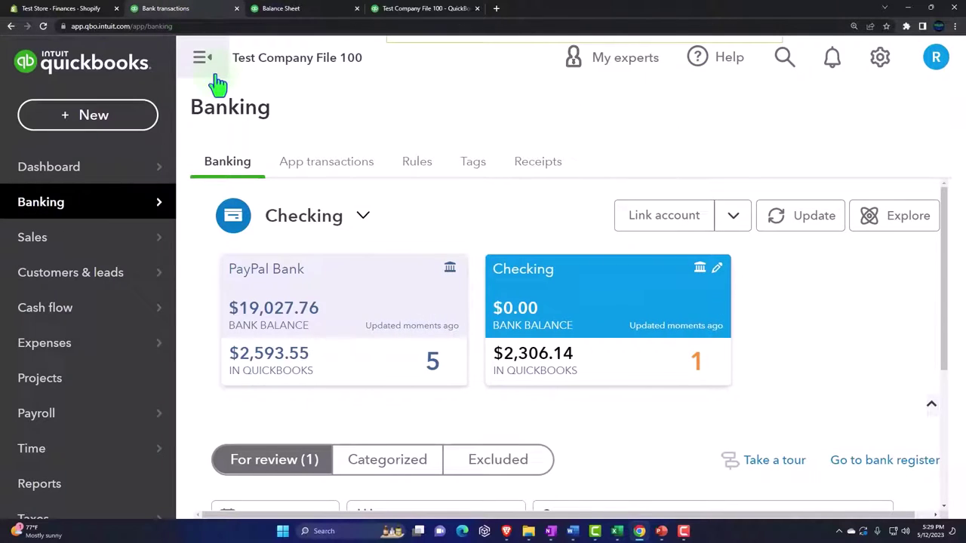
click(201, 59)
scroll(385, 311, down, 2)
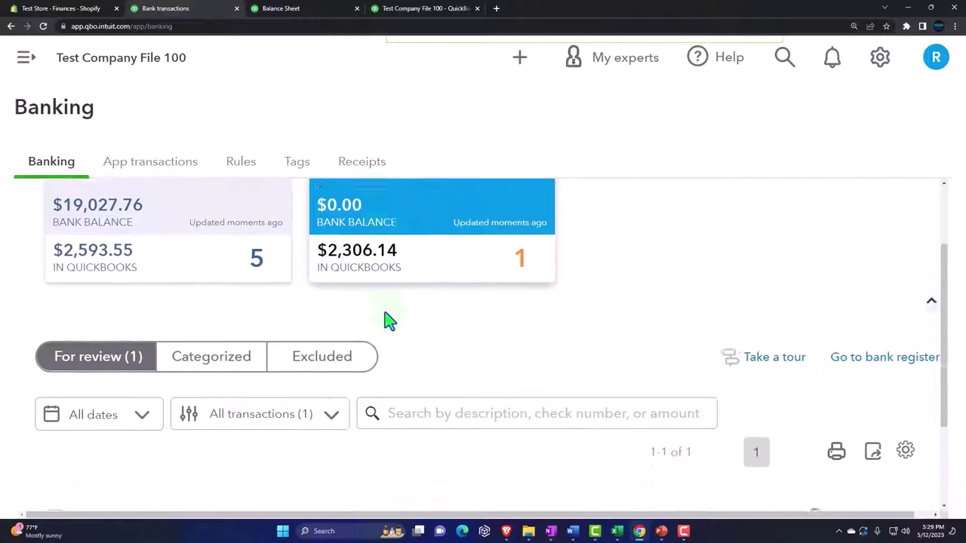
scroll(386, 321, down, 2)
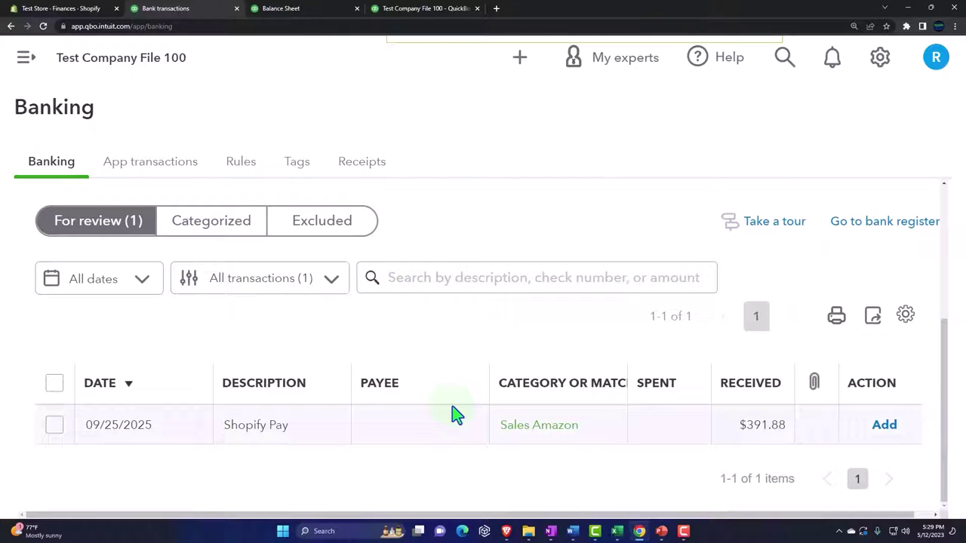
click(301, 8)
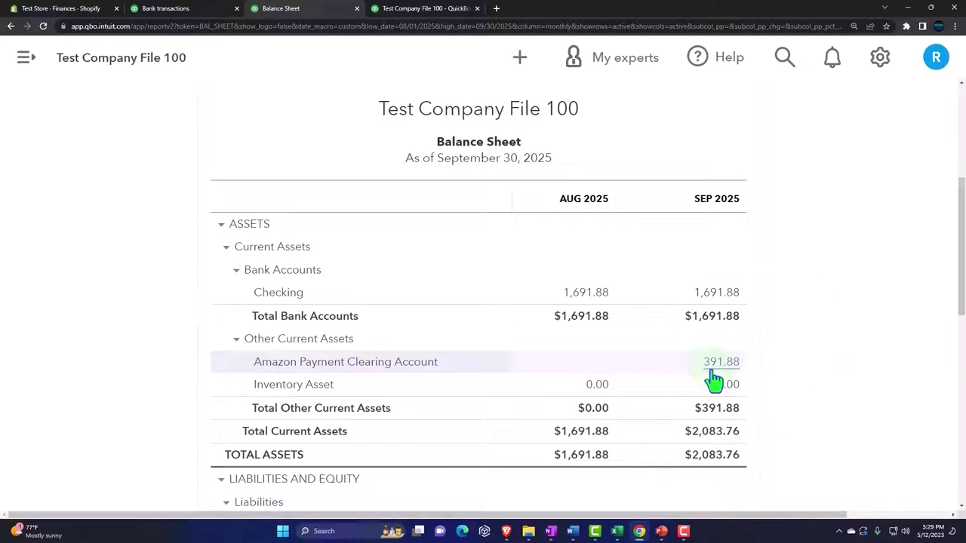
click(183, 11)
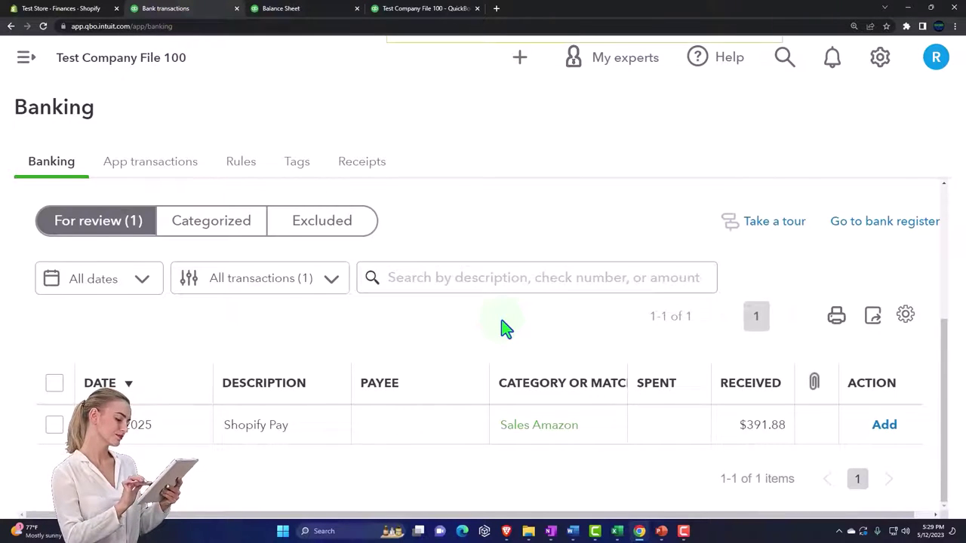
Expand the 09/25/2025 Shopify Pay bank transaction to show its categorization details.
key(ctrl+minus)
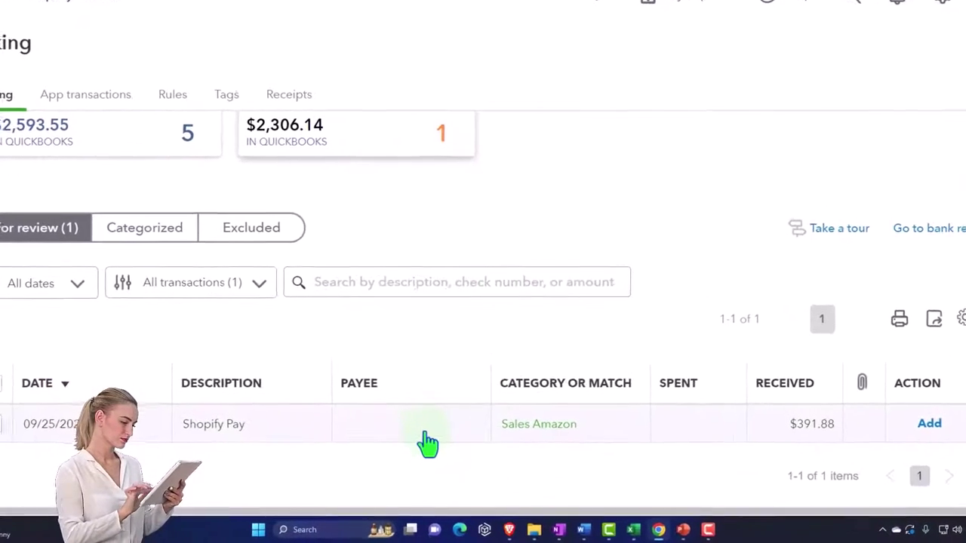
click(428, 442)
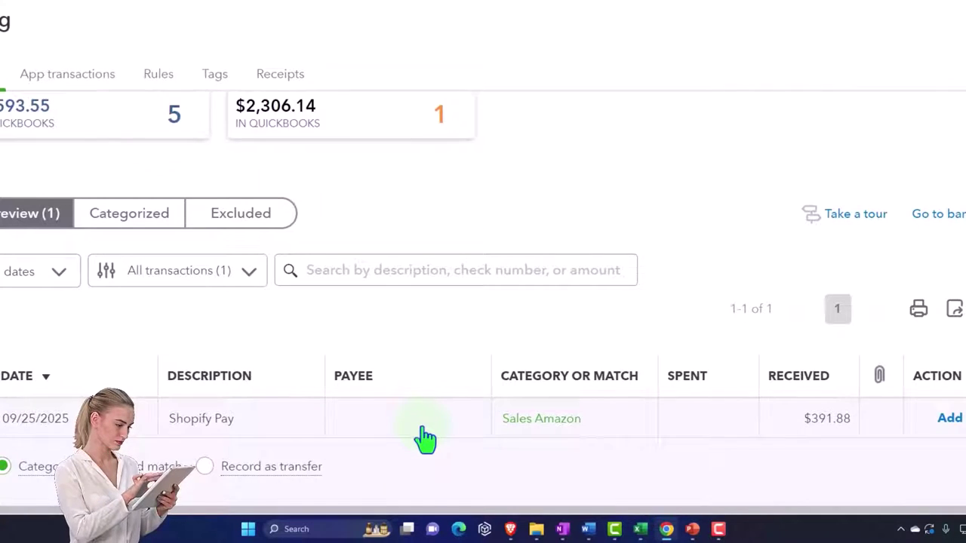
scroll(425, 437, down, 4)
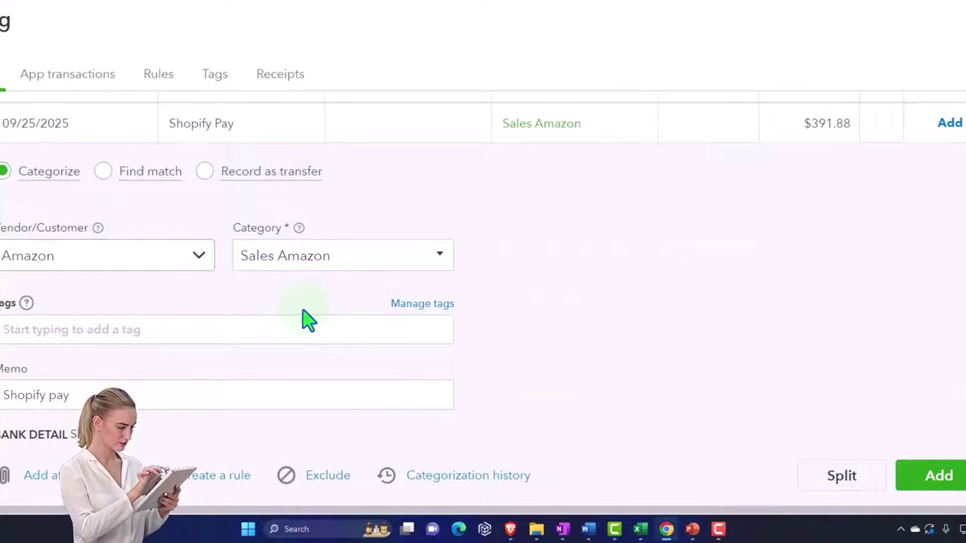
click(402, 255)
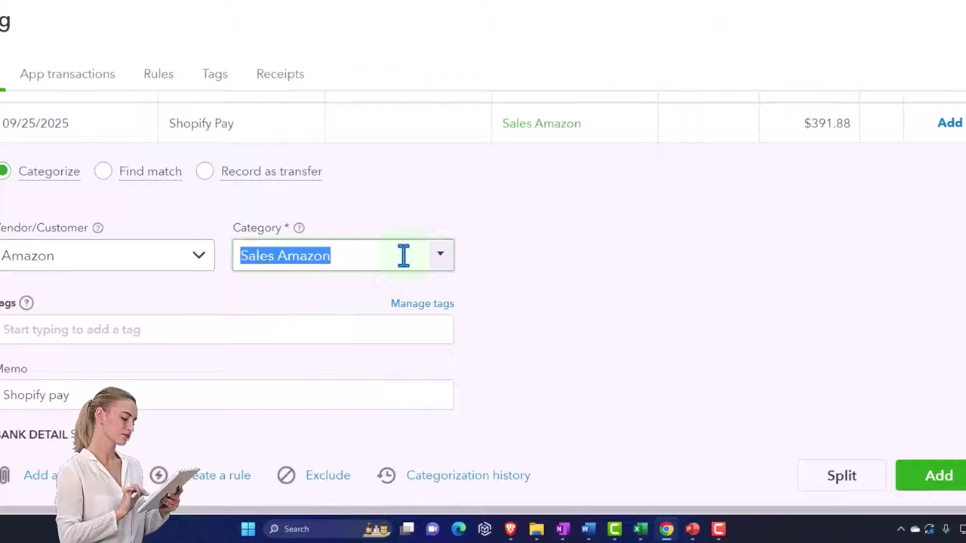
text(Am)
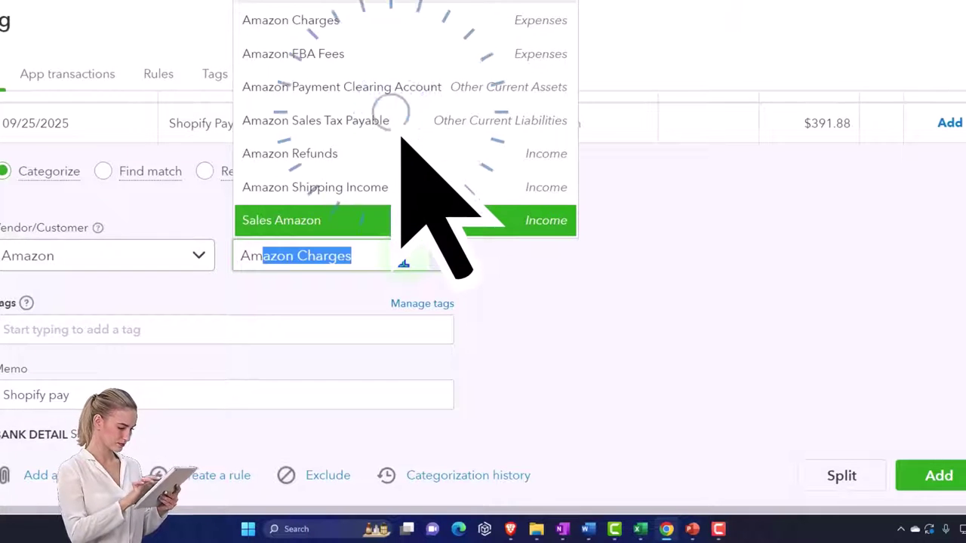
text(azo)
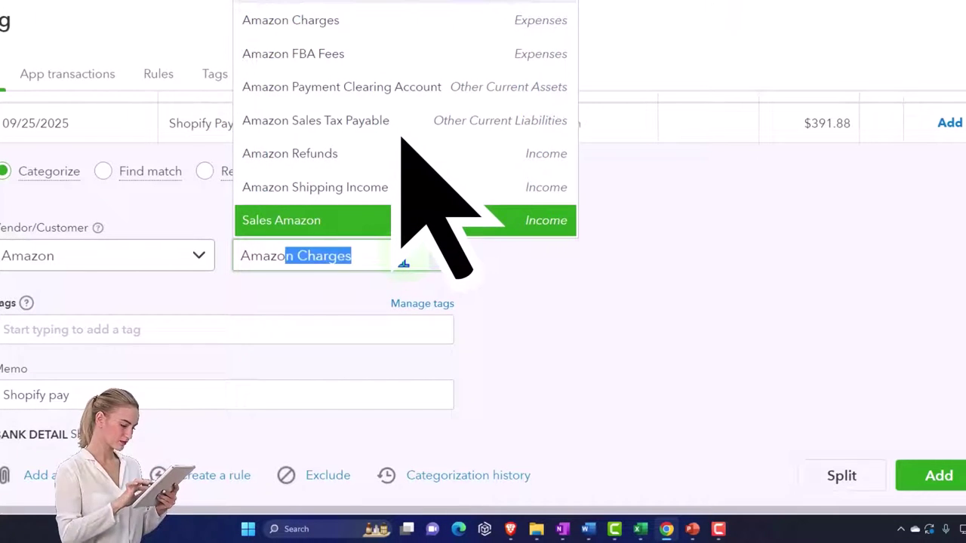
text(n c)
key(BackSpace)
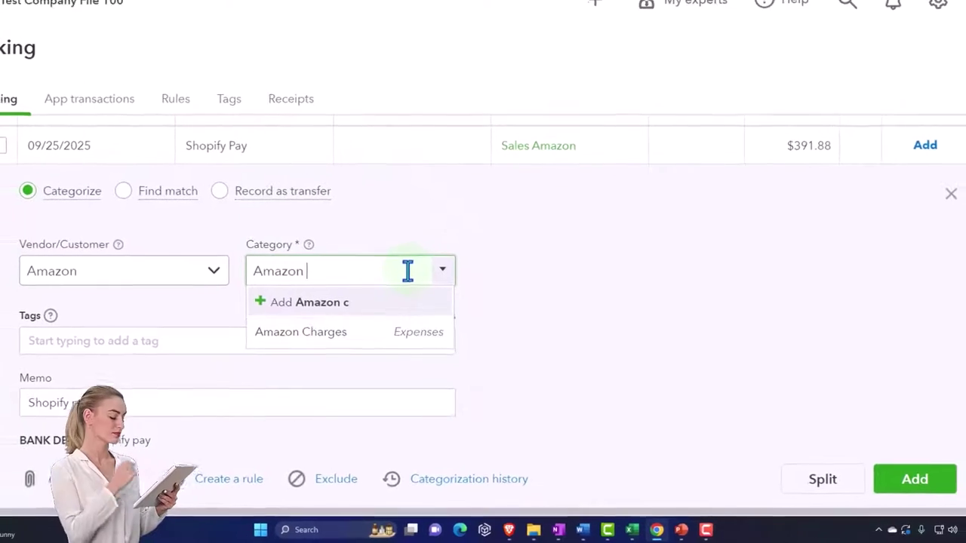
click(304, 9)
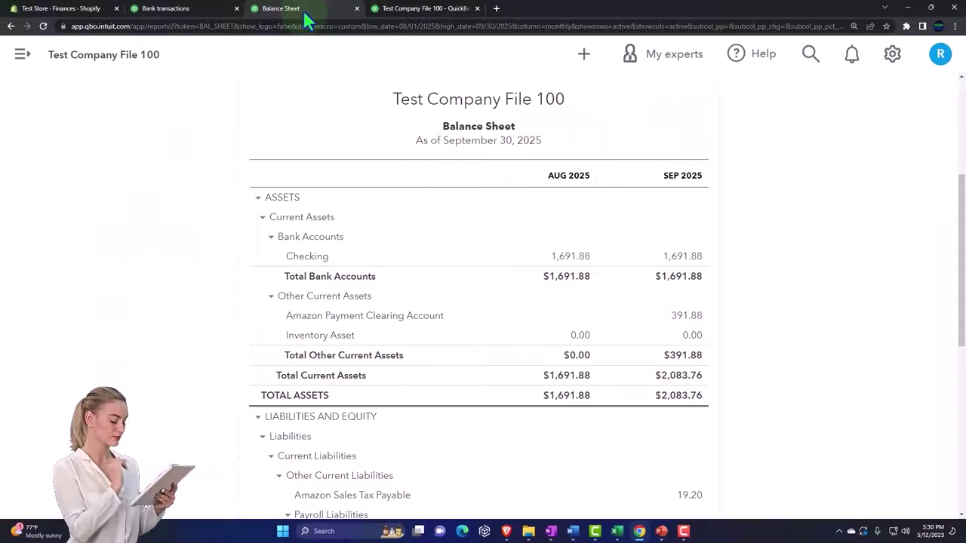
click(188, 9)
Categorize the Shopify Pay deposit as Amazon Payment Clearing Account and add it to the books.
click(340, 293)
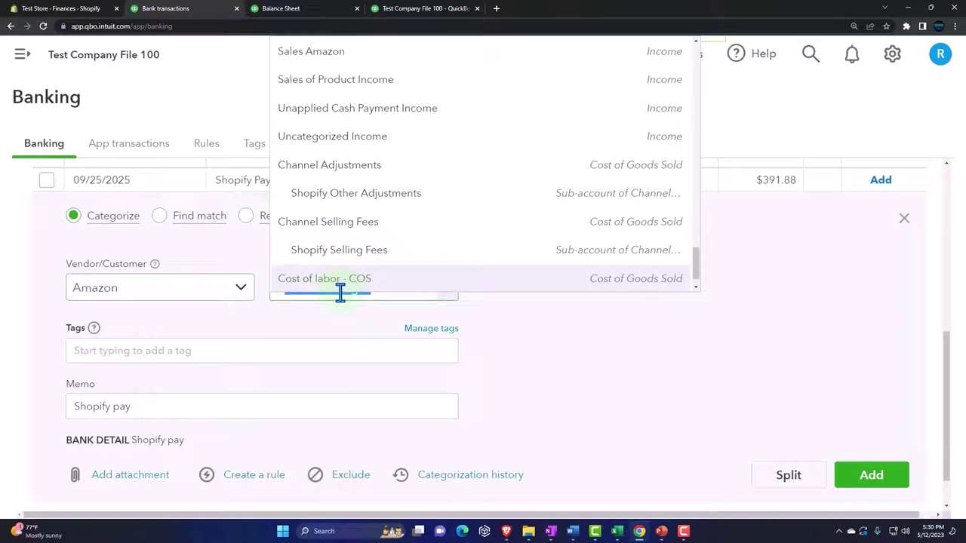
text(Amazon P)
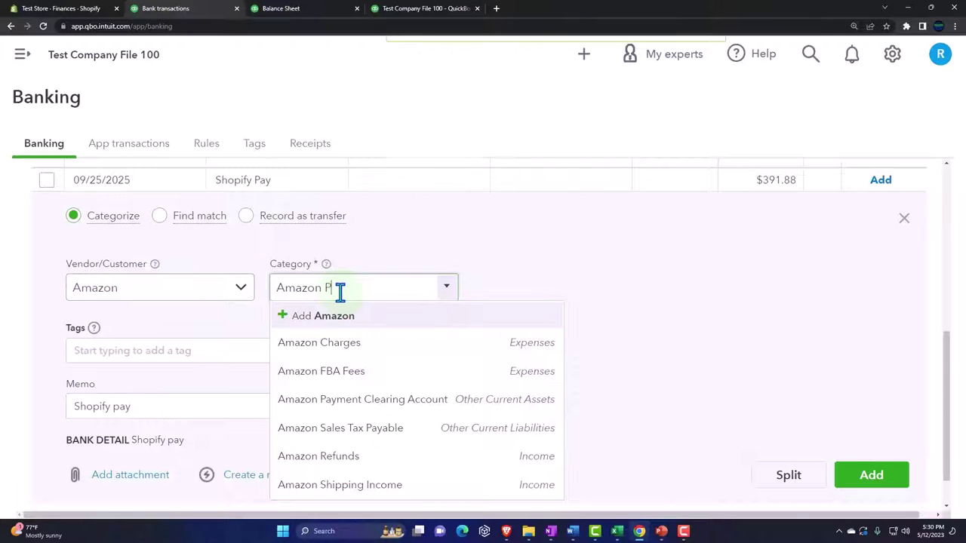
text(ayment)
key(BackSpace)
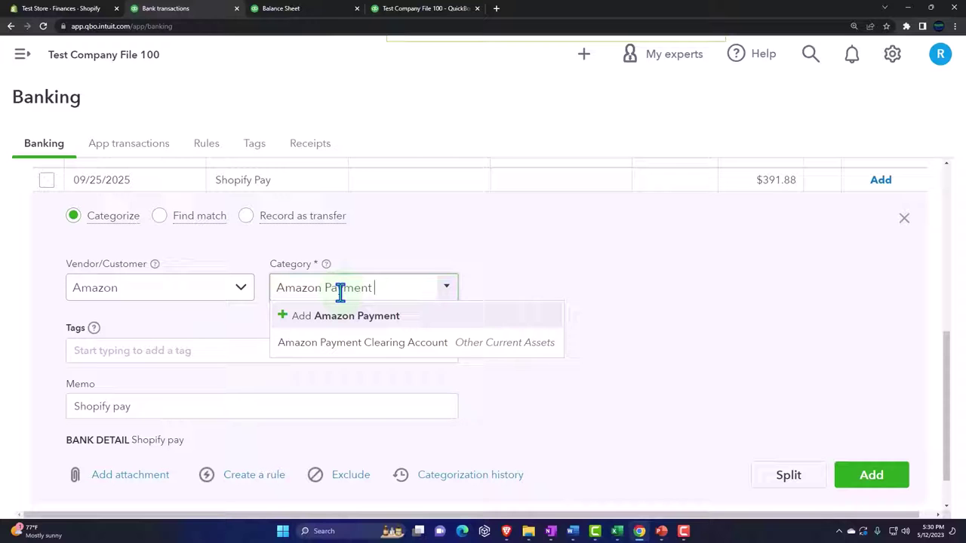
key(Tab)
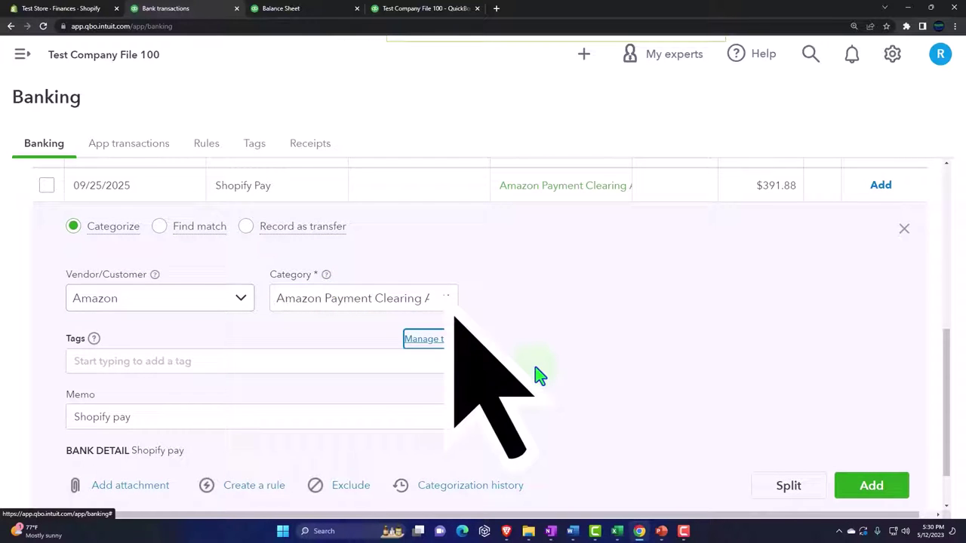
scroll(537, 375, down, 1)
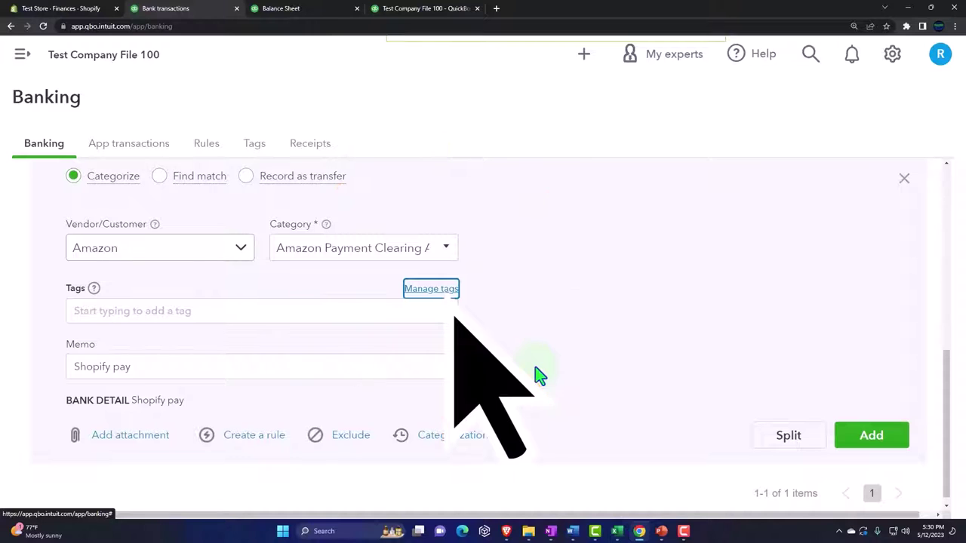
click(859, 449)
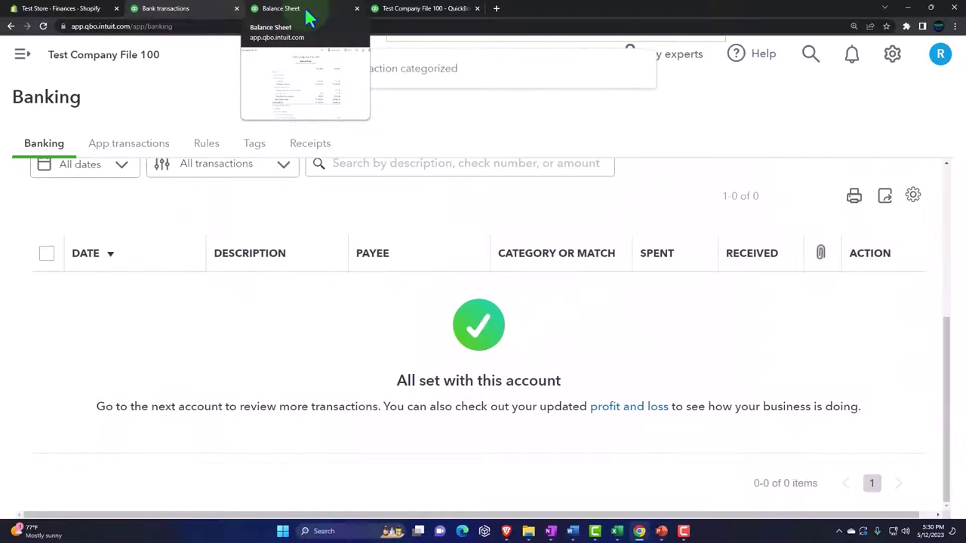
Rerun the Balance Sheet report for August to September 2025 to include the newly added deposit.
click(310, 16)
scroll(401, 267, up, 5)
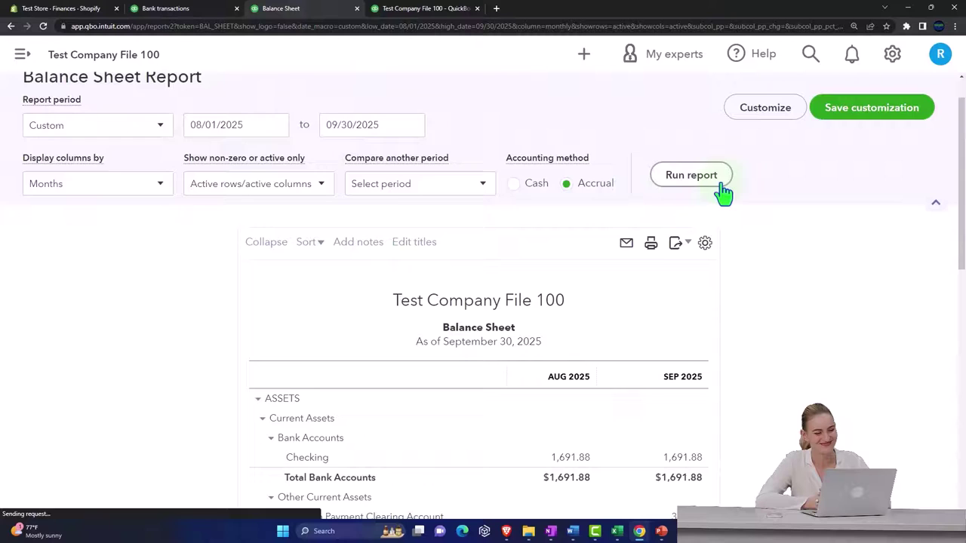
click(720, 179)
scroll(727, 279, down, 3)
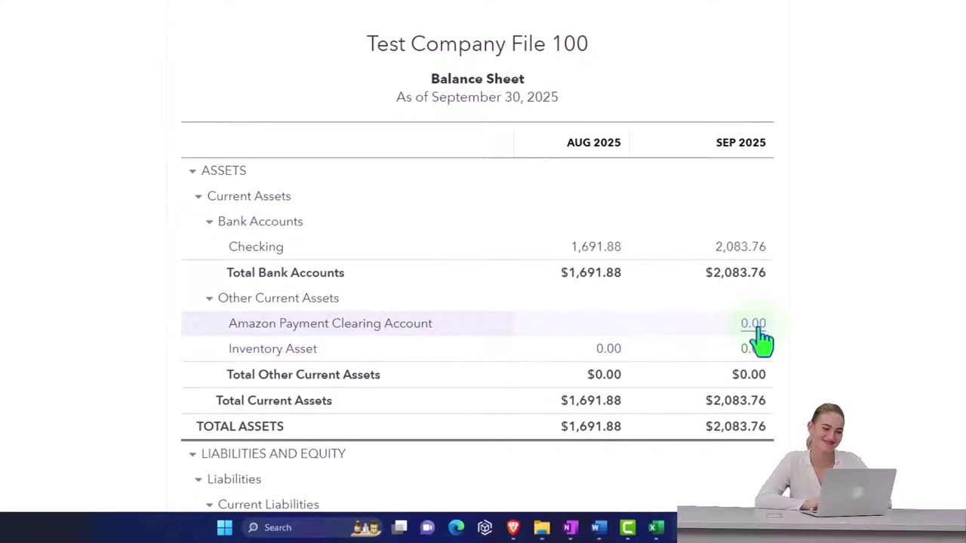
Examine the September transactions behind the Amazon Payment Clearing Account balance and return to the balance sheet to check Checking.
click(758, 330)
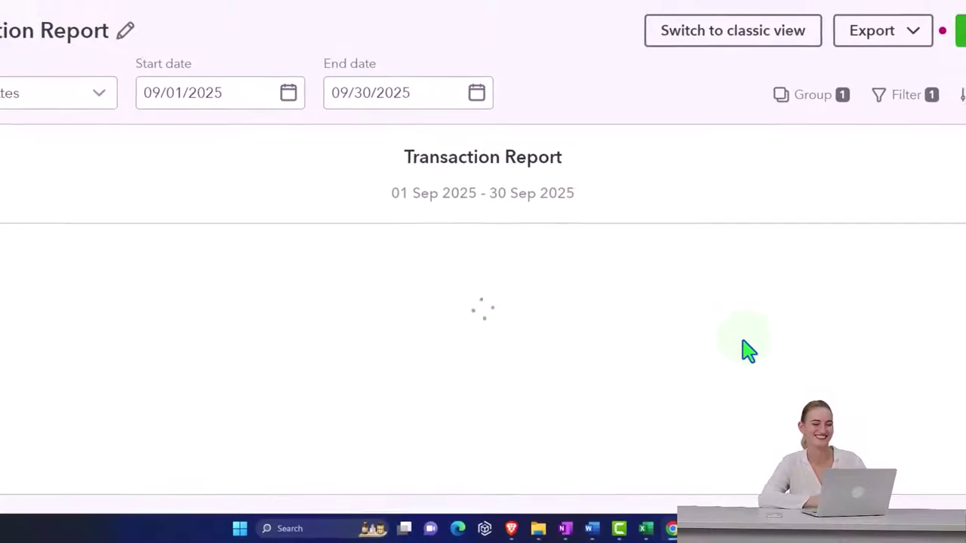
key(ctrl+minus)
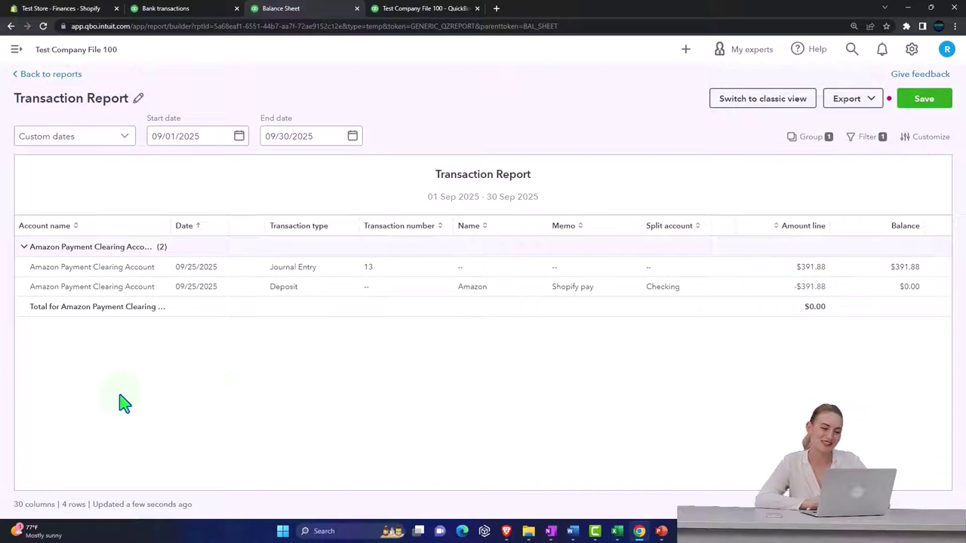
click(60, 74)
click(498, 309)
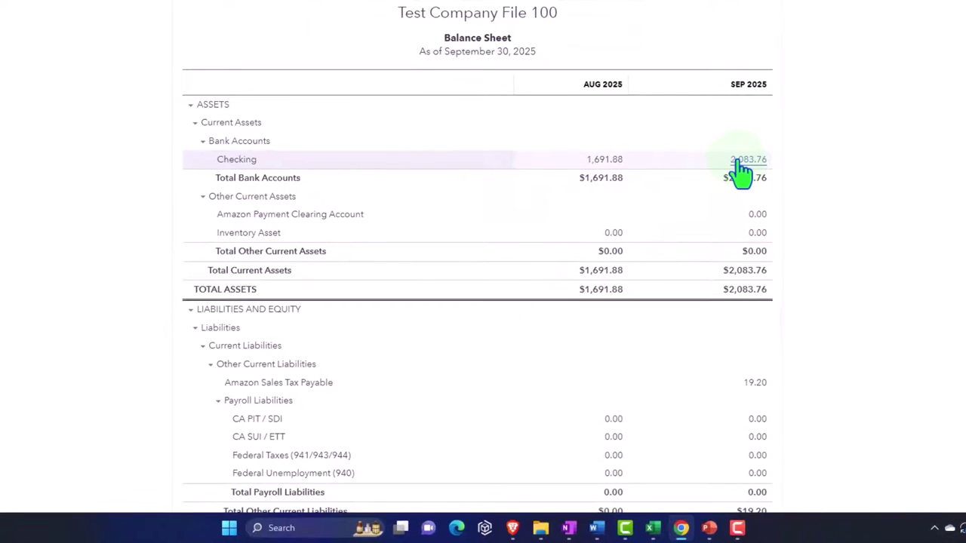
key(ctrl+plus)
key(ctrl+plus)
key(ctrl+plus)
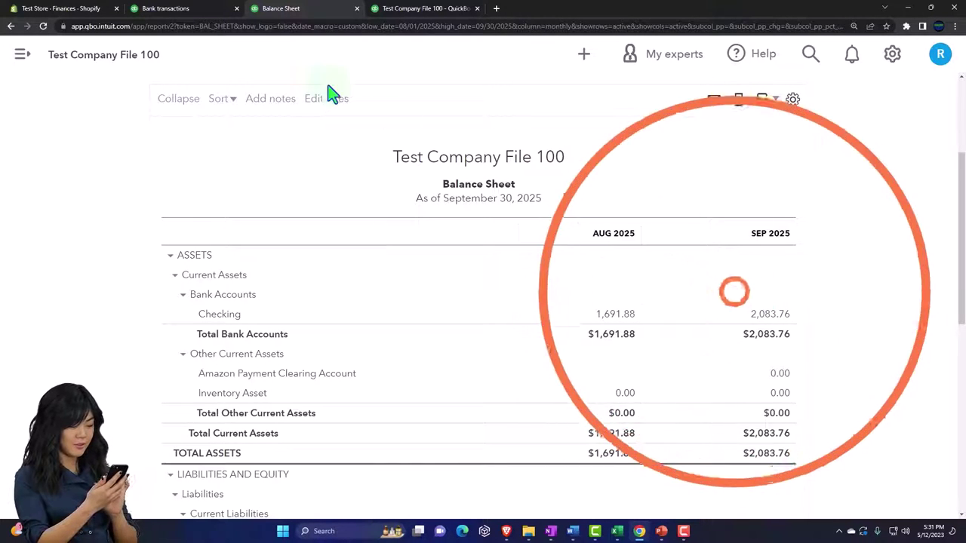
Go from the bank transactions to the Commerce overview and collapse the navigation.
click(184, 12)
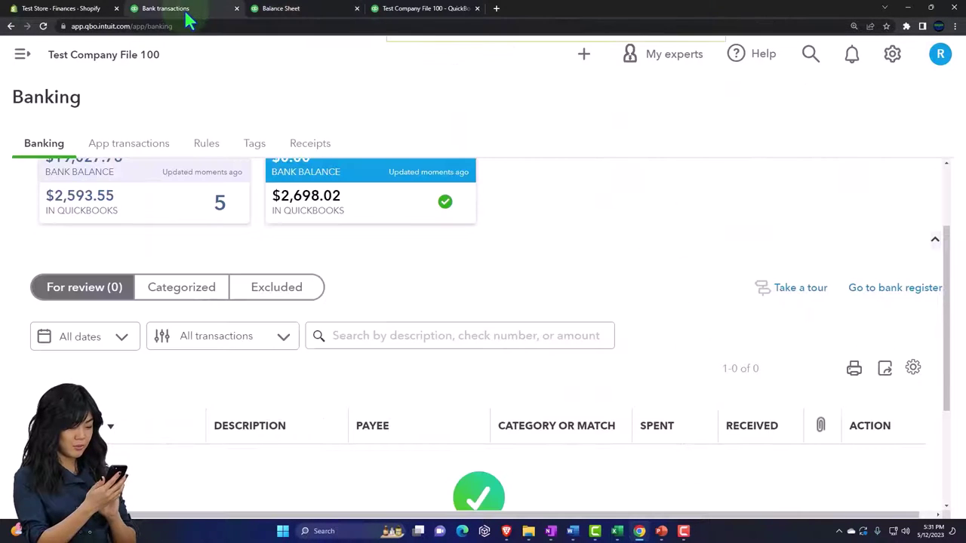
click(22, 54)
scroll(47, 219, down, 2)
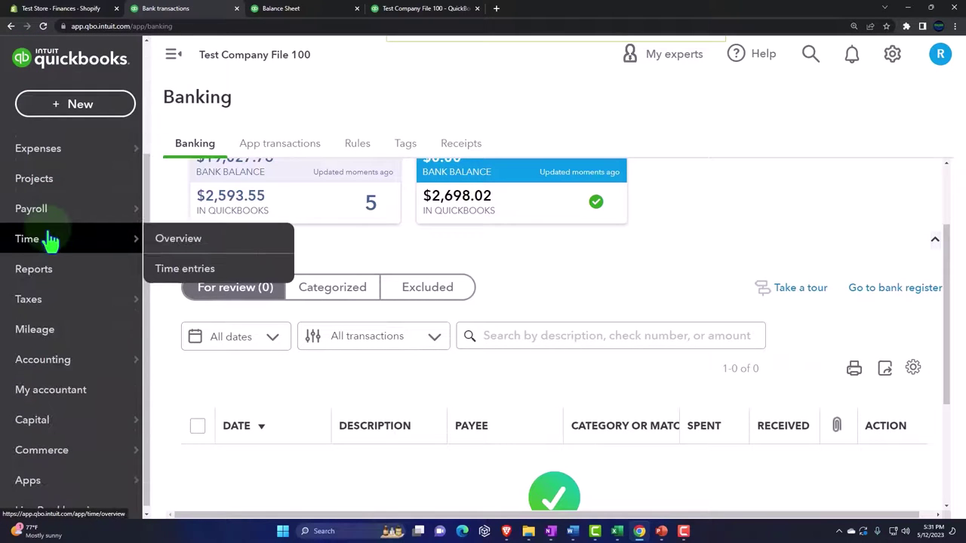
click(61, 446)
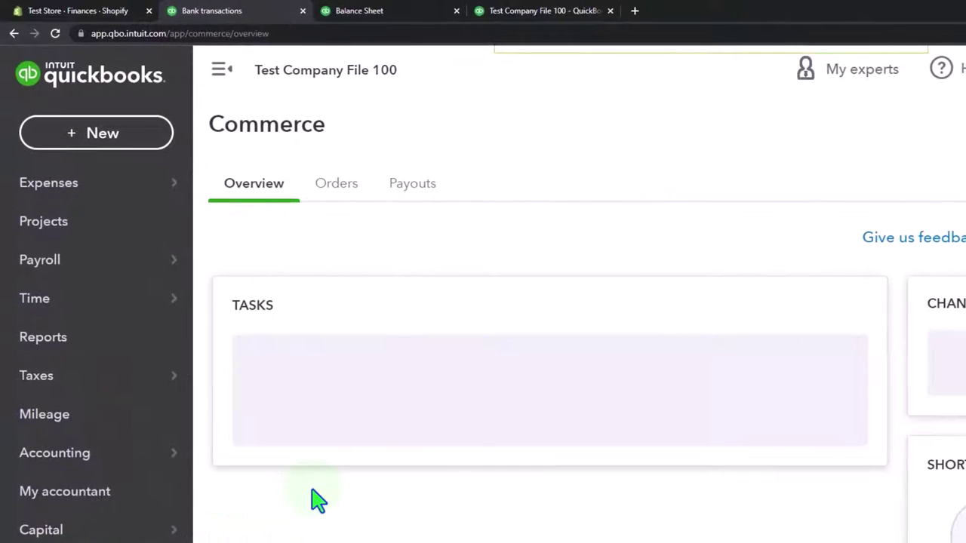
click(223, 73)
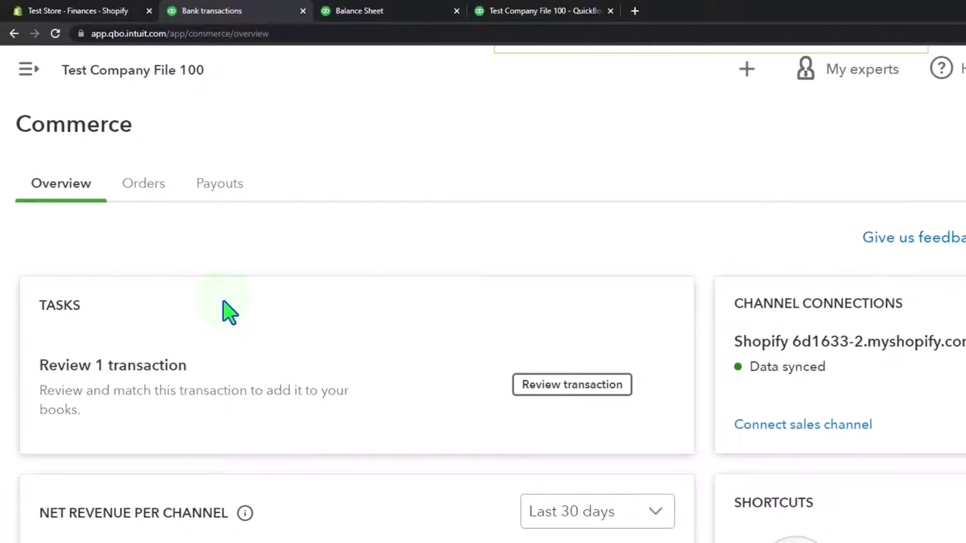
Look over the Commerce overview and sales orders, and open the list of payouts.
scroll(208, 324, down, 3)
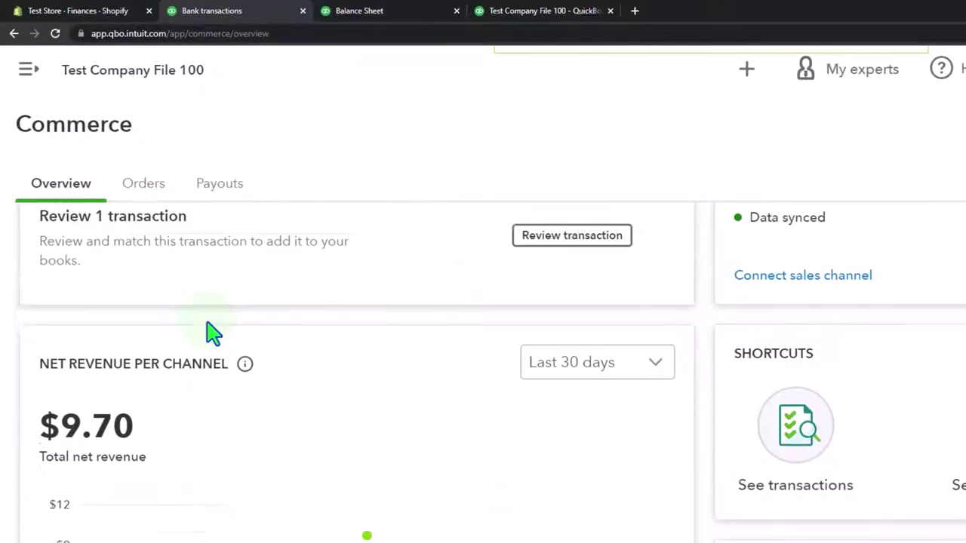
scroll(211, 329, up, 3)
click(143, 188)
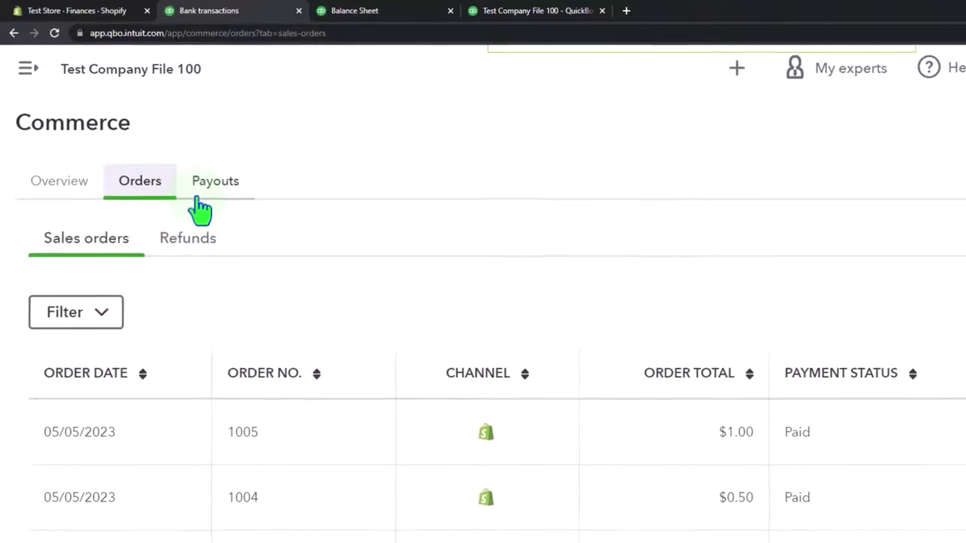
click(205, 187)
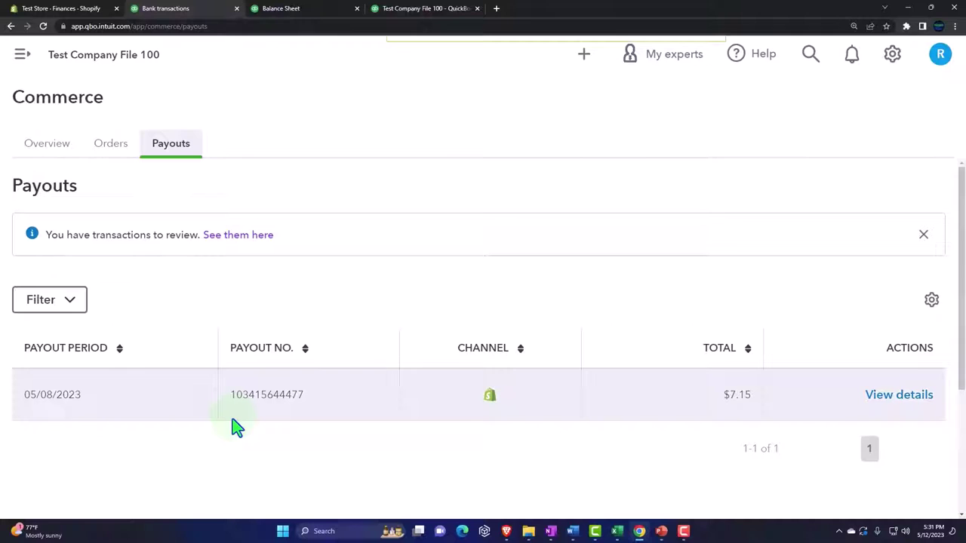